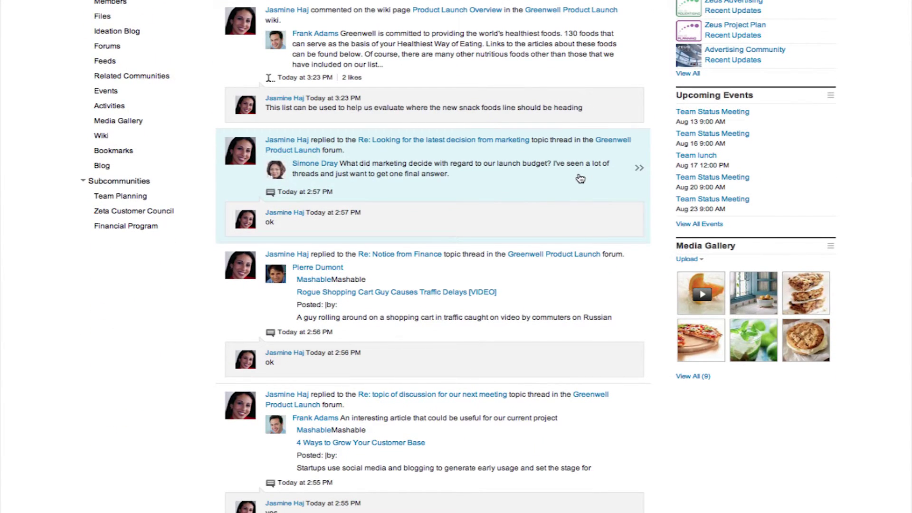
{"action": "scroll", "coordinate": [579, 178], "scroll_direction": "down", "scroll_amount": 1}
{"action": "scroll", "coordinate": [580, 179], "scroll_direction": "up", "scroll_amount": 1}
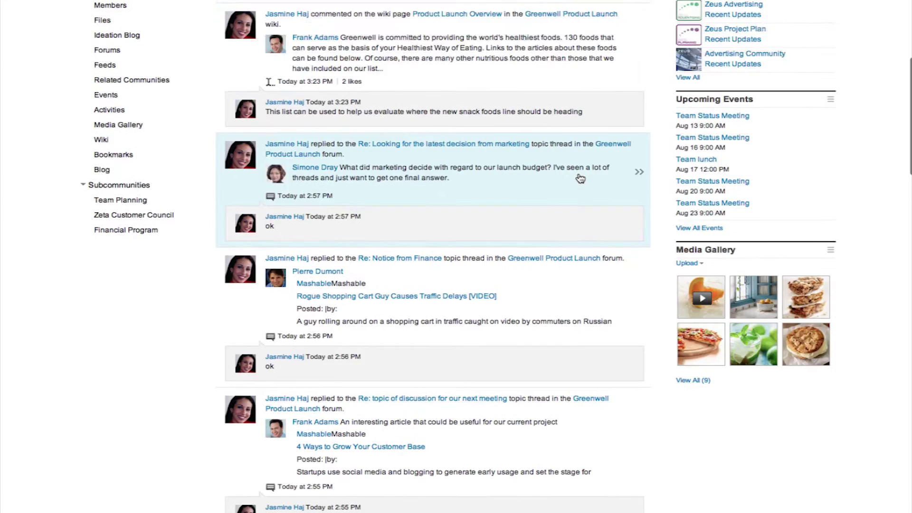
{"action": "scroll", "coordinate": [580, 179], "scroll_direction": "up", "scroll_amount": 4}
{"action": "scroll", "coordinate": [580, 178], "scroll_direction": "down", "scroll_amount": 1}
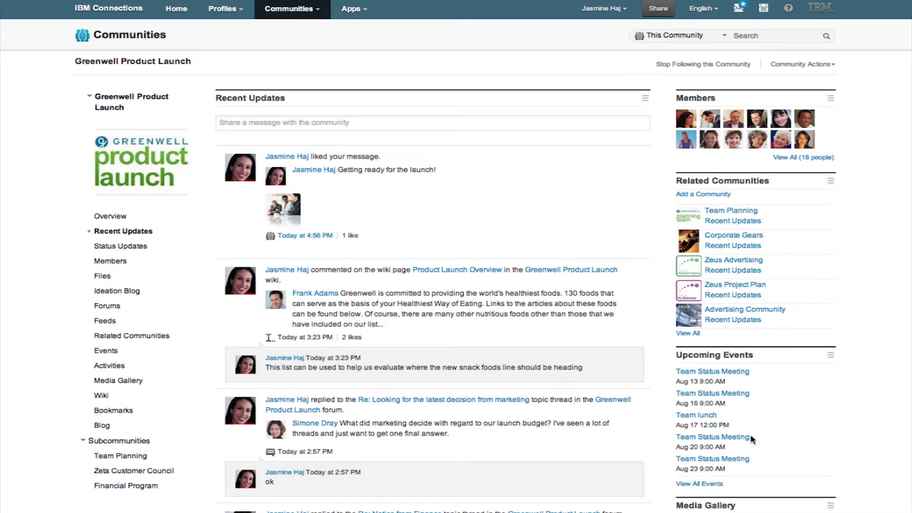
Show the community's Events as an August 2012 month calendar
{"action": "left_click", "coordinate": [711, 486]}
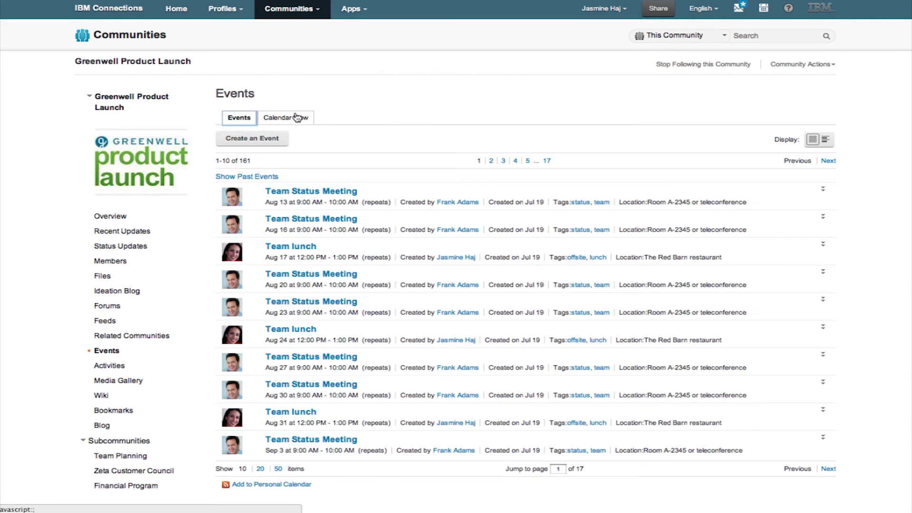
{"action": "left_click", "coordinate": [296, 117]}
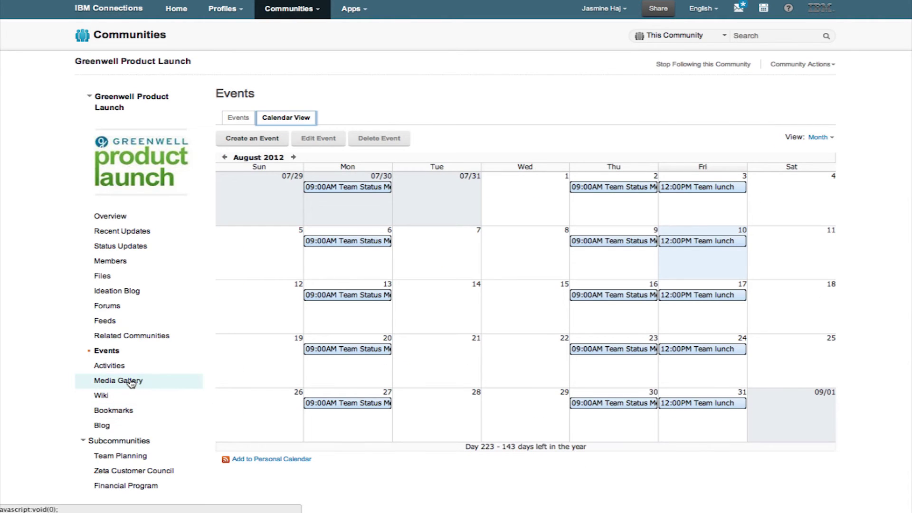
{"action": "left_click", "coordinate": [131, 384]}
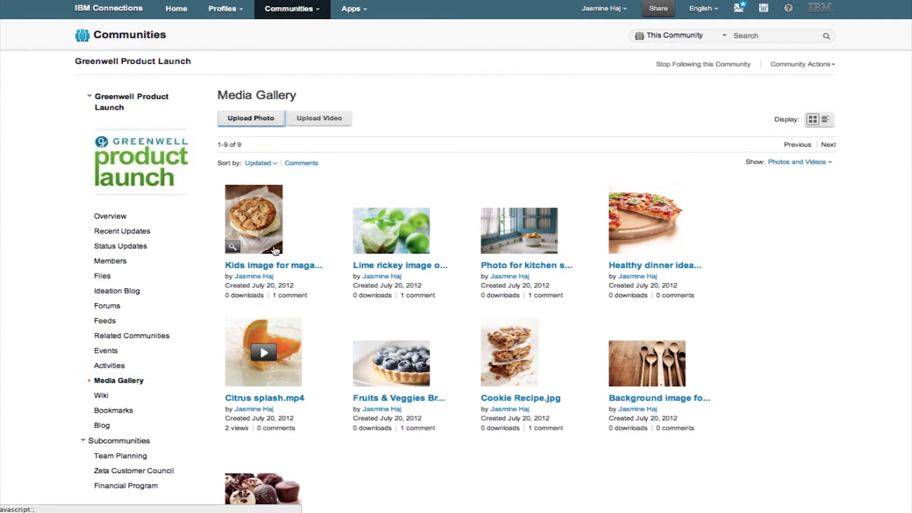
Preview the cookie photo, step to the Citrus splash video, then close the preview
{"action": "left_click", "coordinate": [233, 248]}
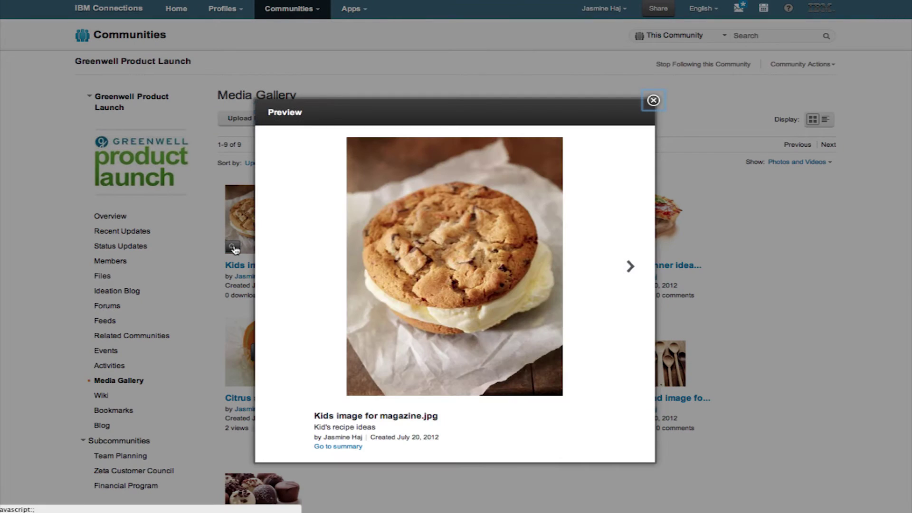
{"action": "left_click", "coordinate": [627, 267]}
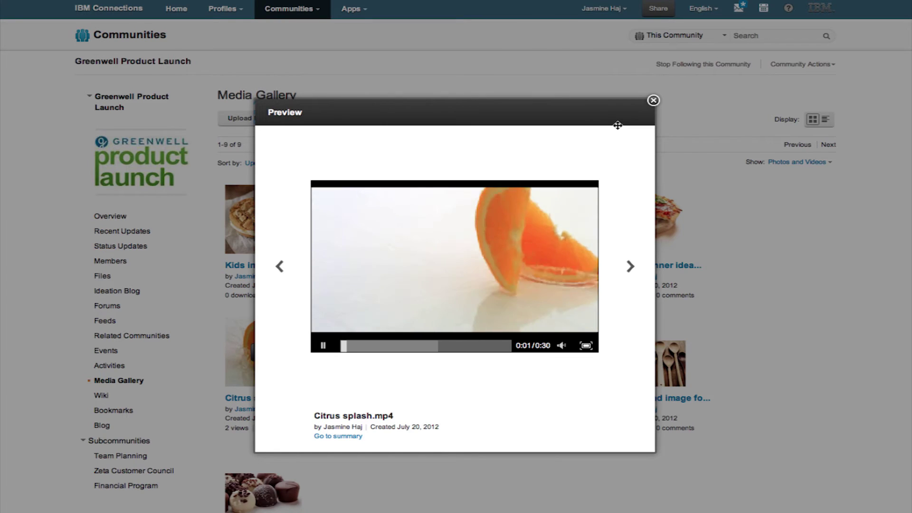
{"action": "left_click", "coordinate": [653, 101]}
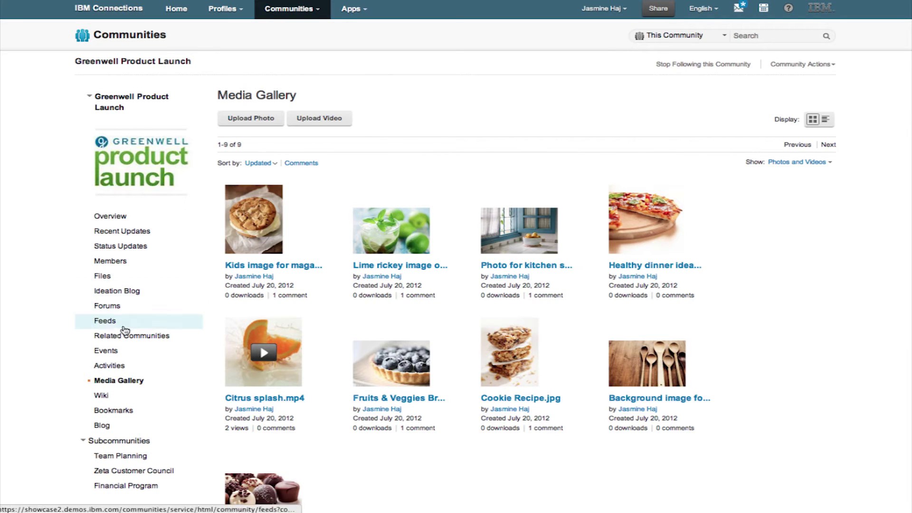
{"action": "left_click", "coordinate": [110, 292]}
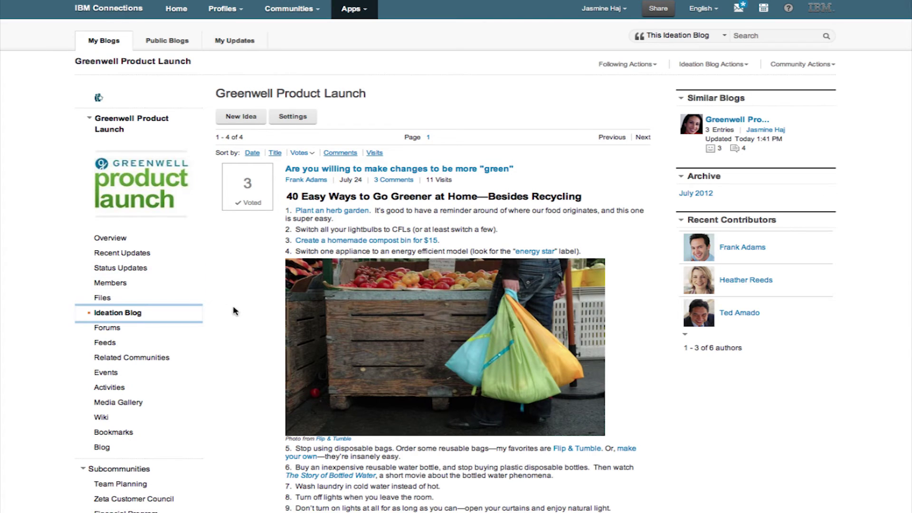
{"action": "scroll", "coordinate": [245, 322], "scroll_direction": "down", "scroll_amount": 2}
{"action": "scroll", "coordinate": [246, 322], "scroll_direction": "down", "scroll_amount": 5}
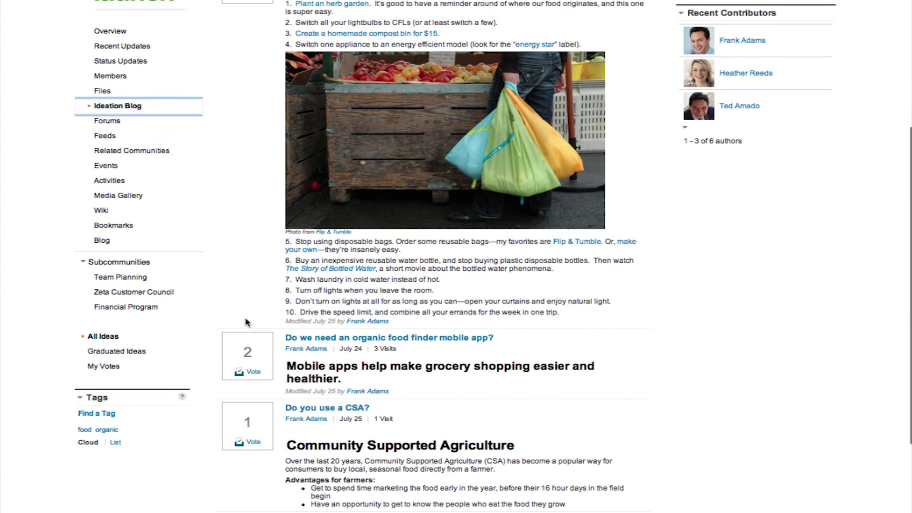
{"action": "scroll", "coordinate": [246, 322], "scroll_direction": "up", "scroll_amount": 4}
{"action": "scroll", "coordinate": [246, 322], "scroll_direction": "up", "scroll_amount": 2}
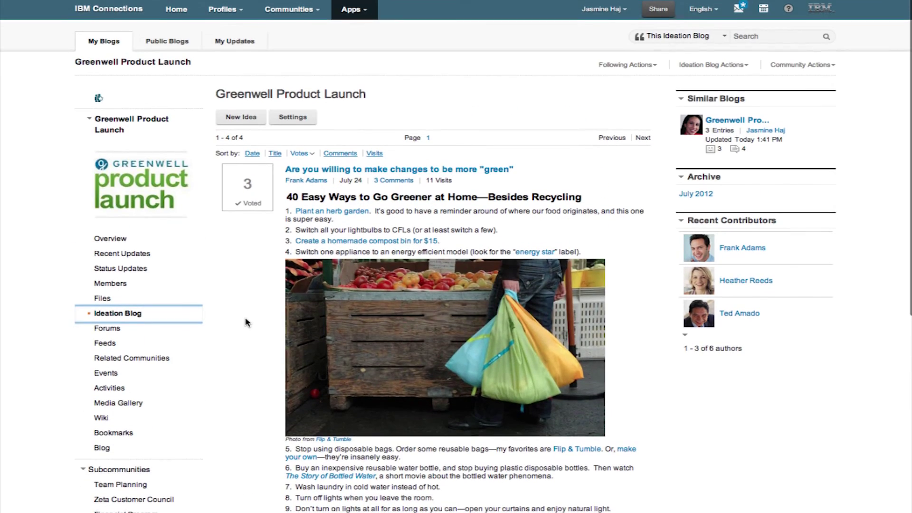
Open the 'make changes to be more green' idea and cancel graduating it
{"action": "left_click", "coordinate": [345, 172]}
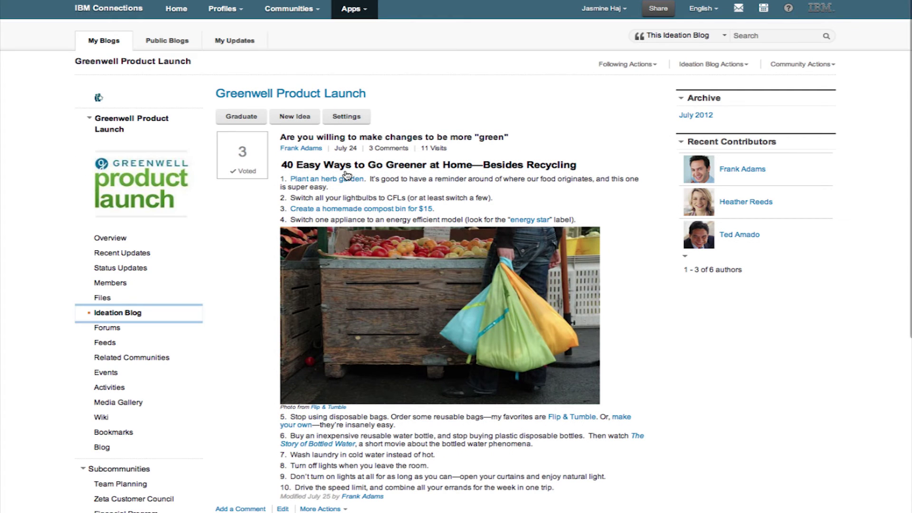
{"action": "left_click", "coordinate": [261, 122]}
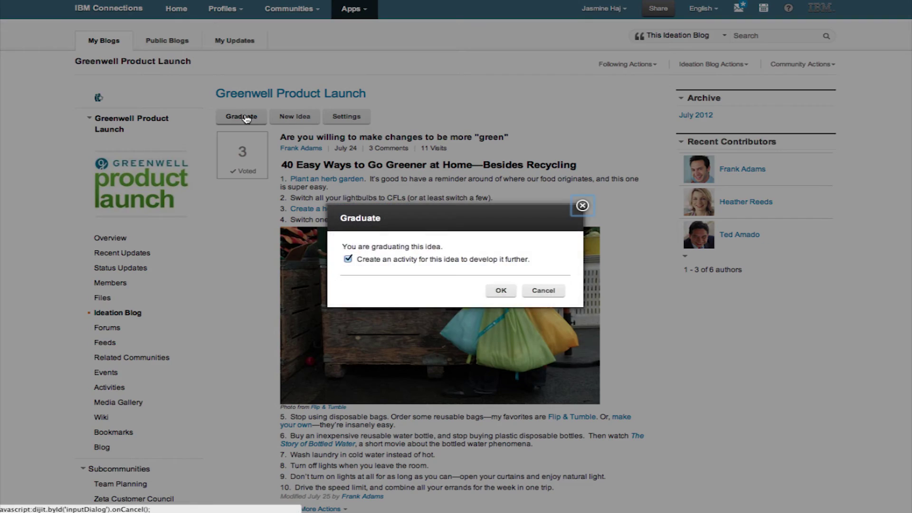
{"action": "left_click", "coordinate": [538, 294]}
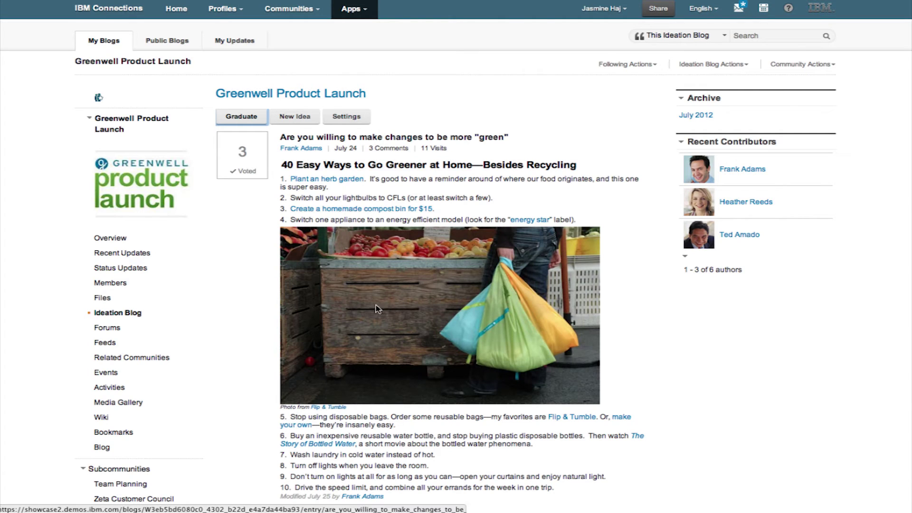
{"action": "left_click", "coordinate": [99, 297]}
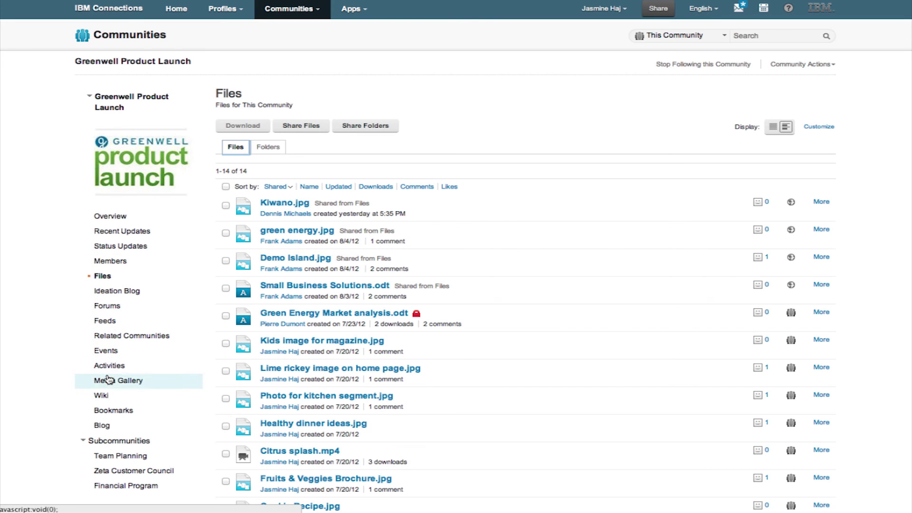
Open the Greenwell Product Launch community's Files list of 14 shared files
{"action": "left_click", "coordinate": [117, 231]}
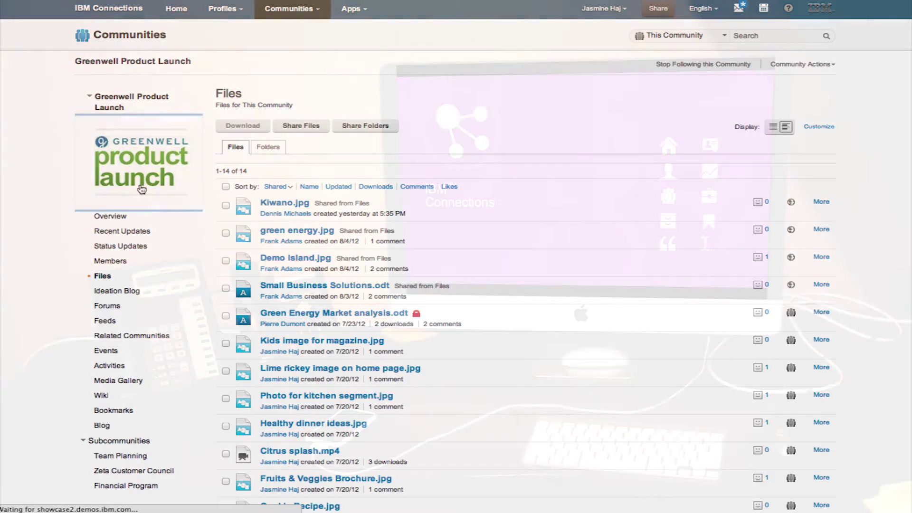